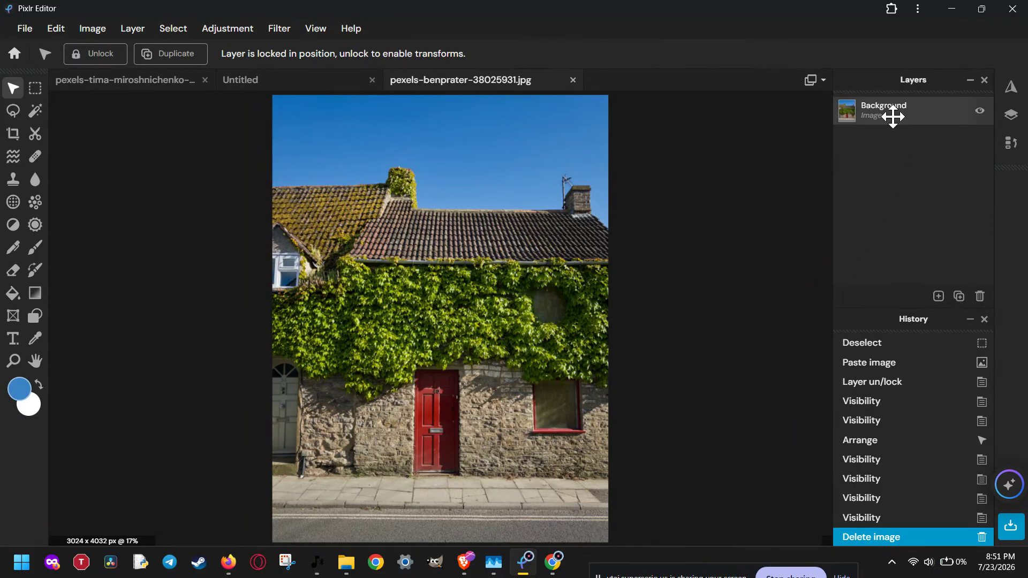
Step: Select the blue sky above the roofs on the Background layer with the magic wand
click(891, 115)
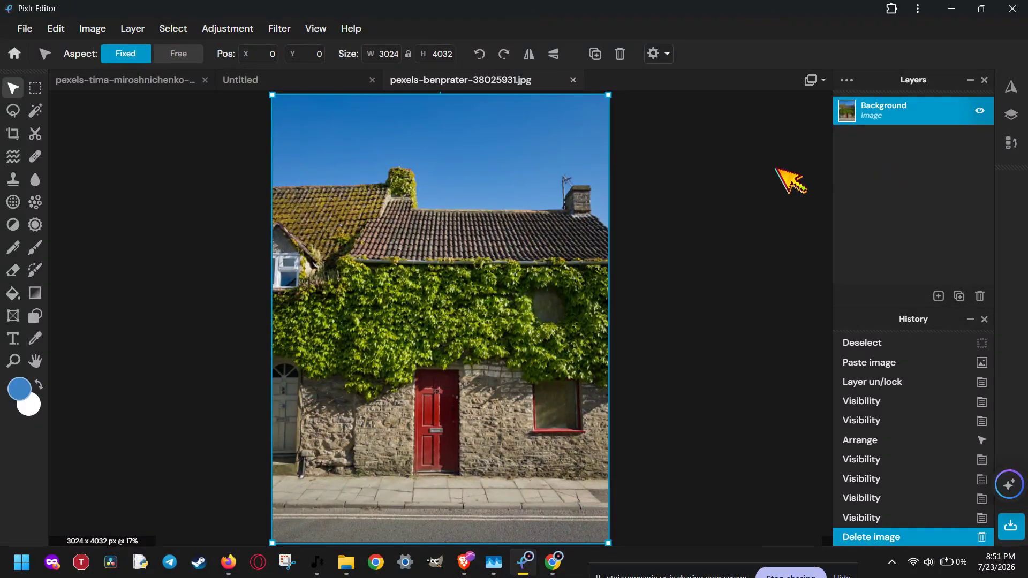
click(35, 110)
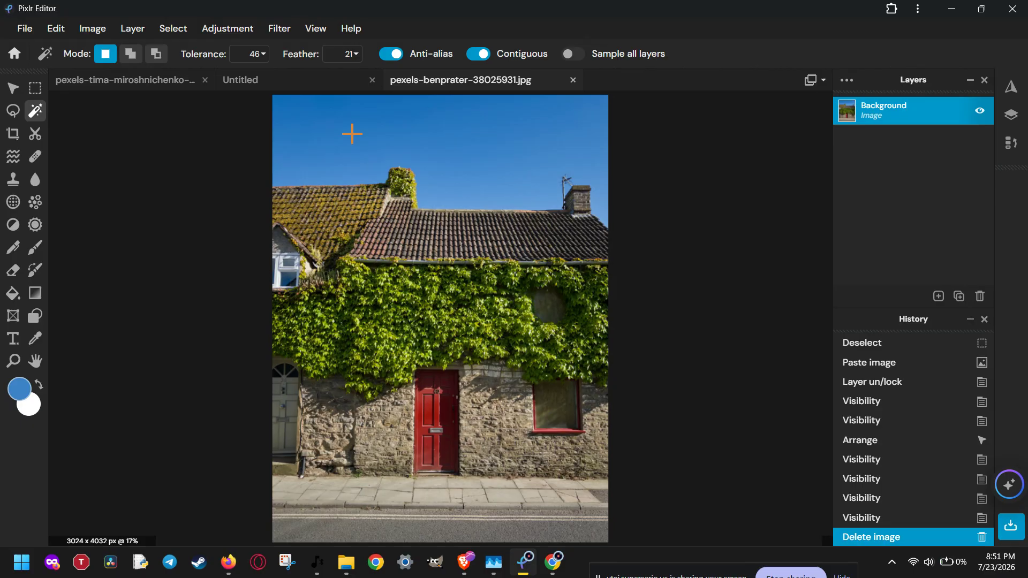
scroll(351, 133, up, 3)
scroll(501, 181, down, 1)
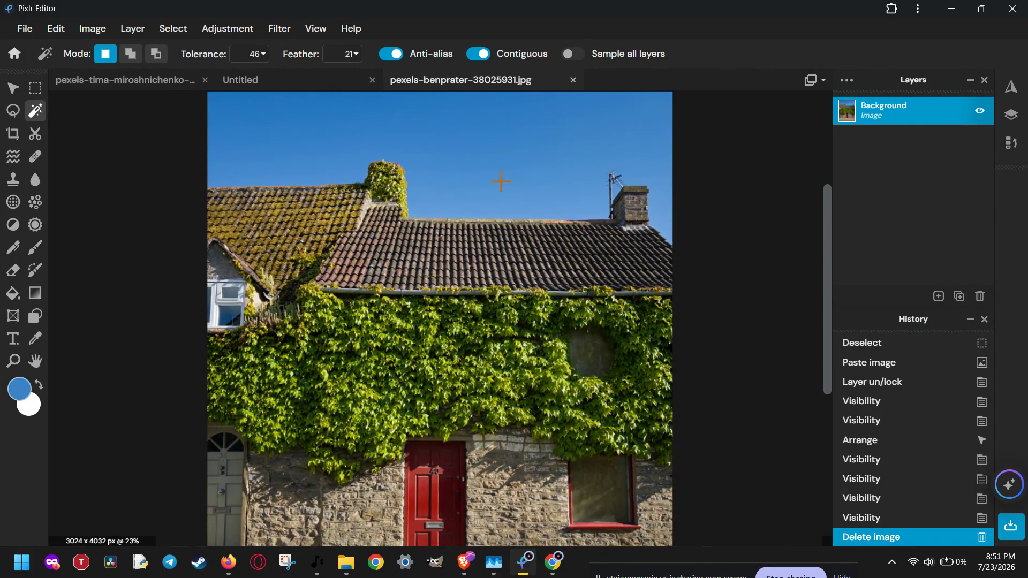
scroll(820, 265, up, 1)
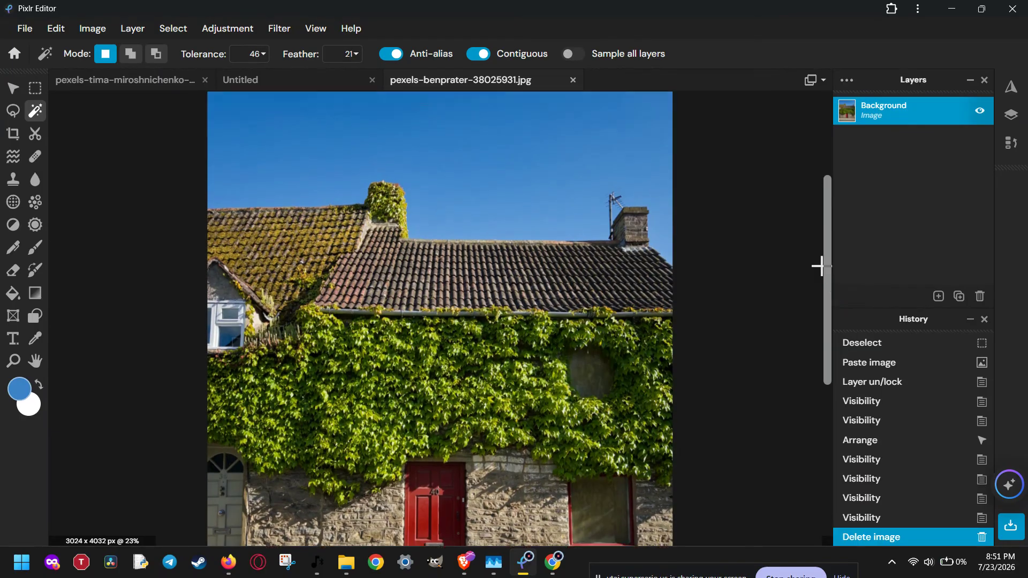
scroll(819, 265, up, 2)
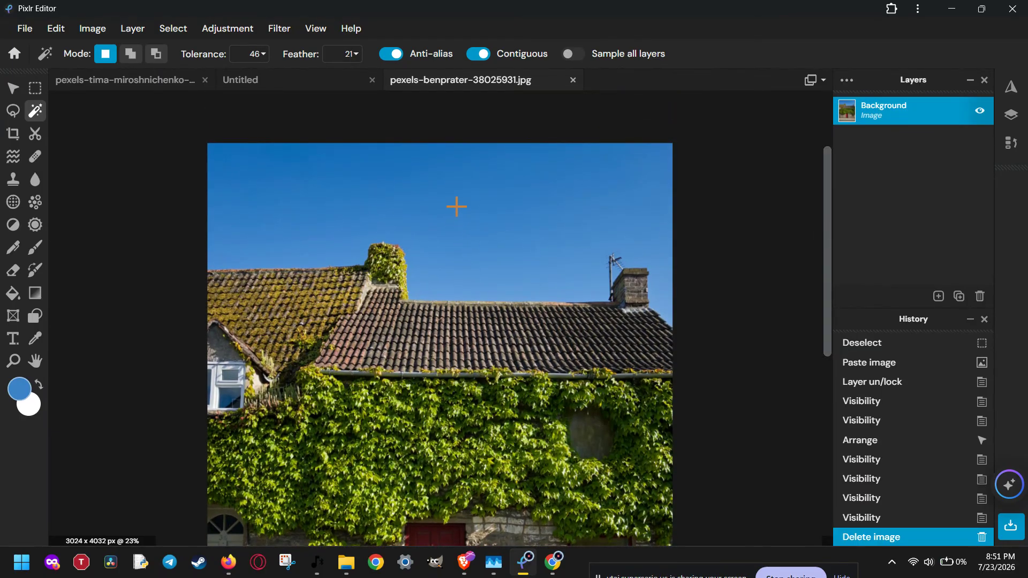
click(464, 244)
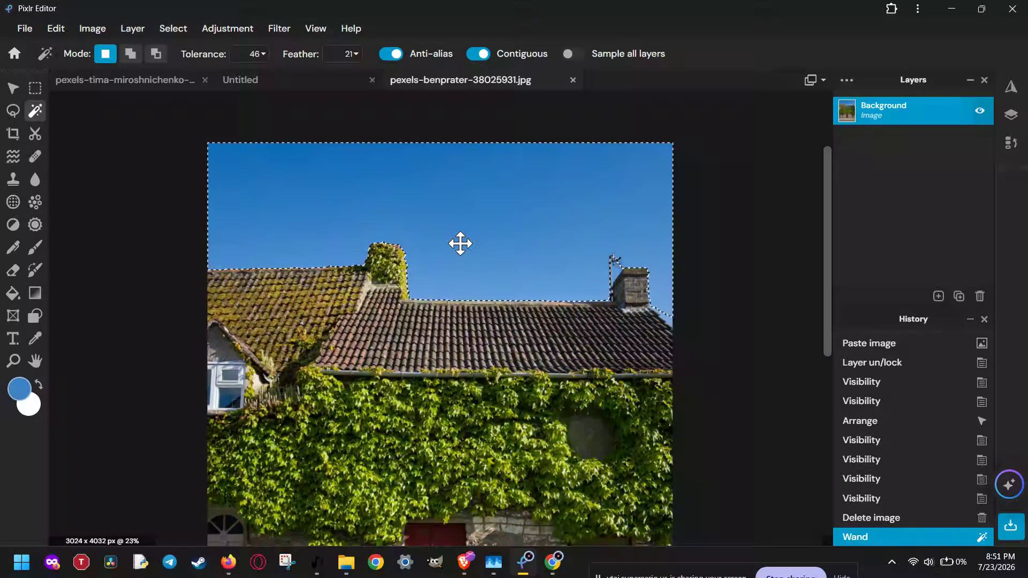
Step: Try clearing the selected sky to transparency and undo the deletion
scroll(460, 243, down, 2)
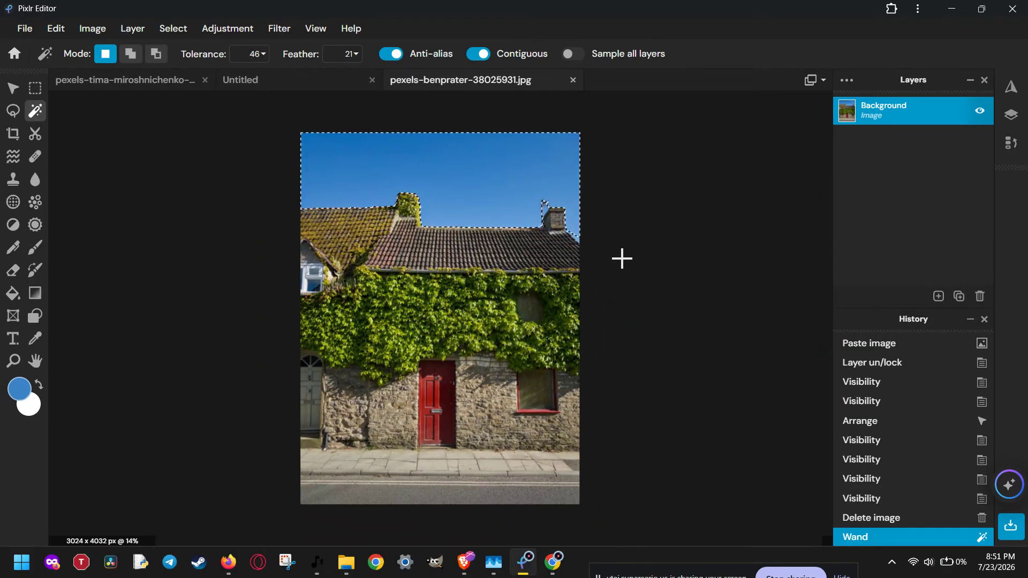
key(Delete)
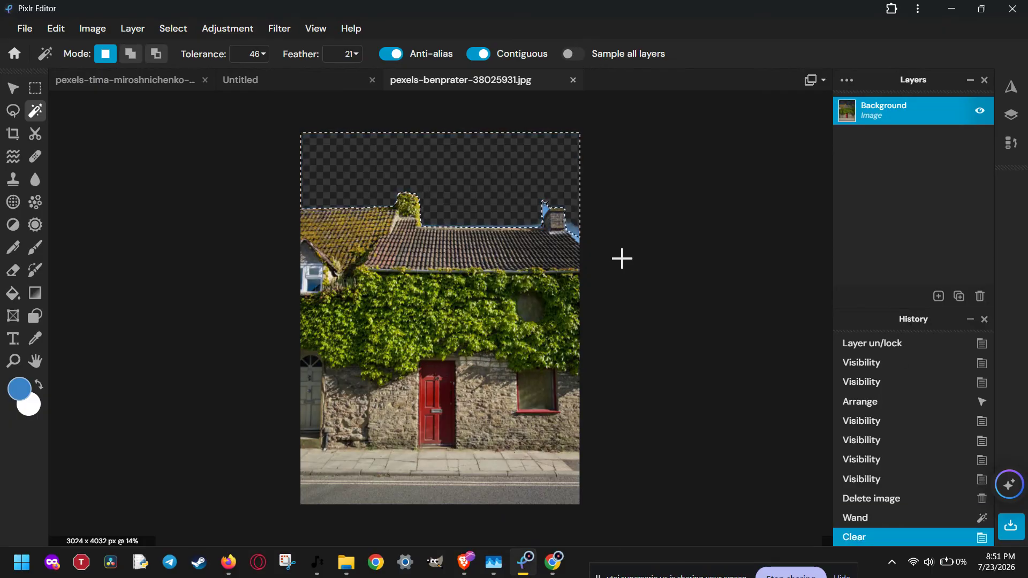
key(ctrl+z)
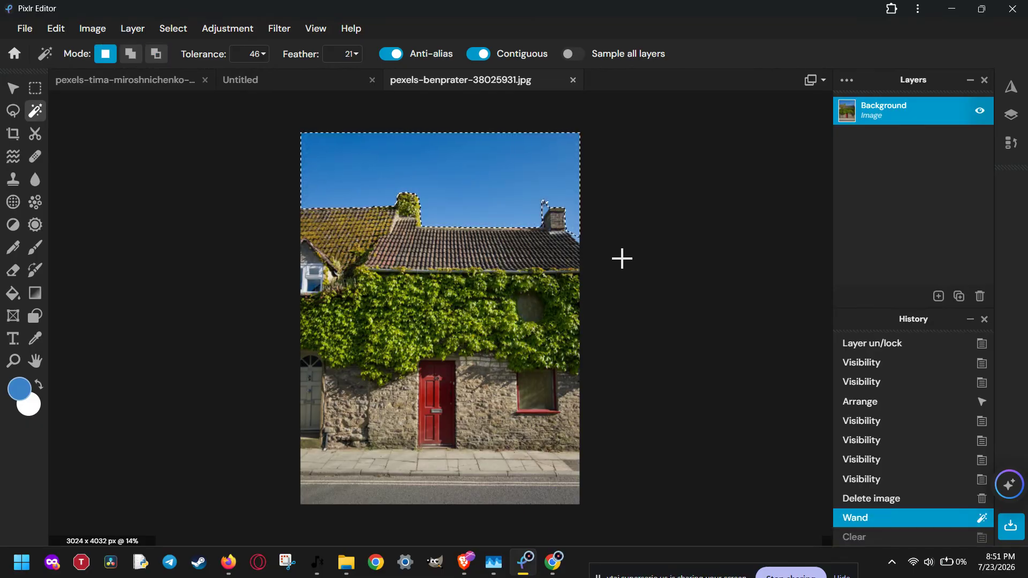
Step: Add the missed sky patches around the brick chimney and above the sloping roof edge to the wand selection
scroll(567, 231, up, 5)
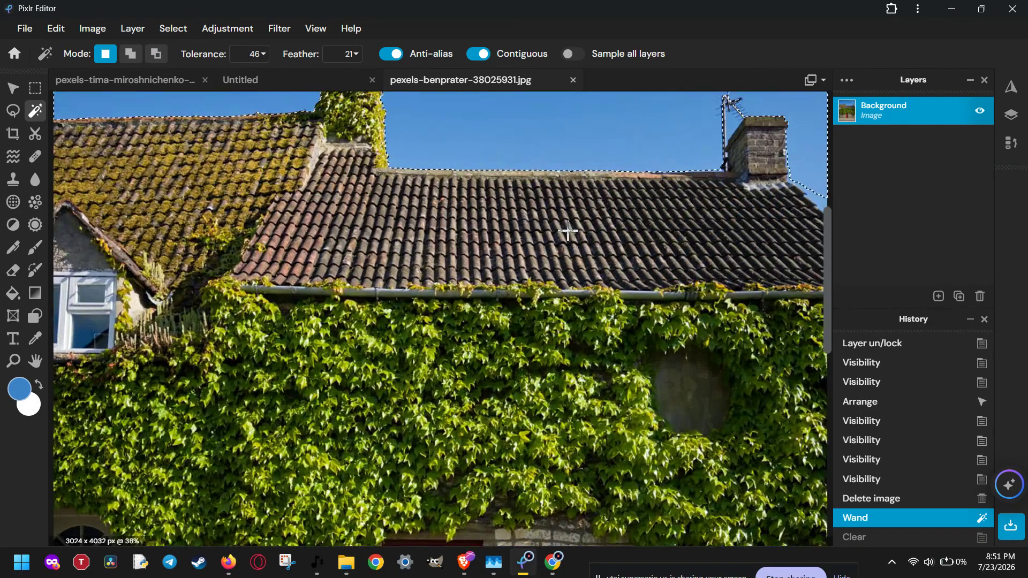
scroll(568, 230, up, 2)
scroll(619, 236, down, 2)
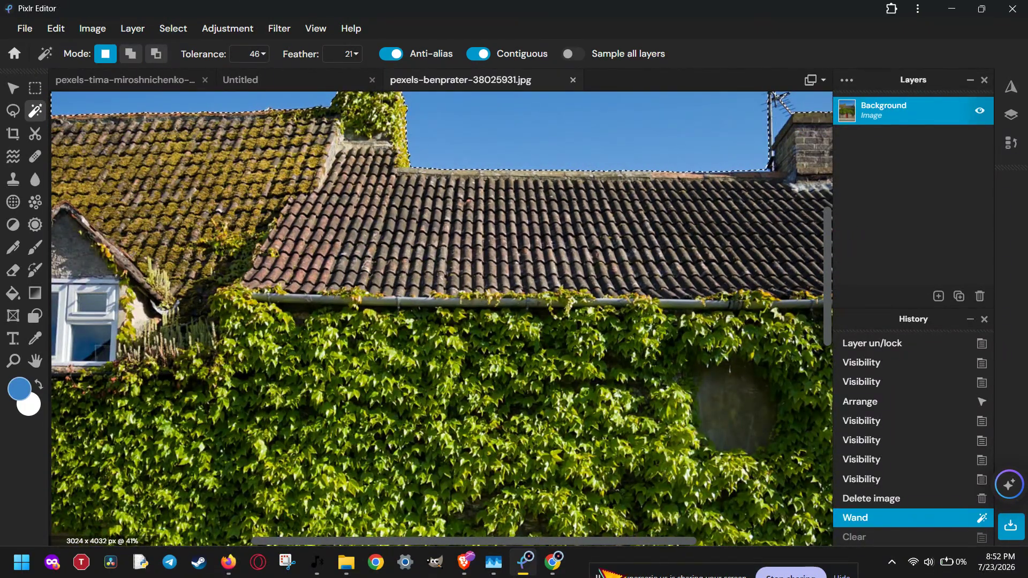
drag(623, 541, 734, 540)
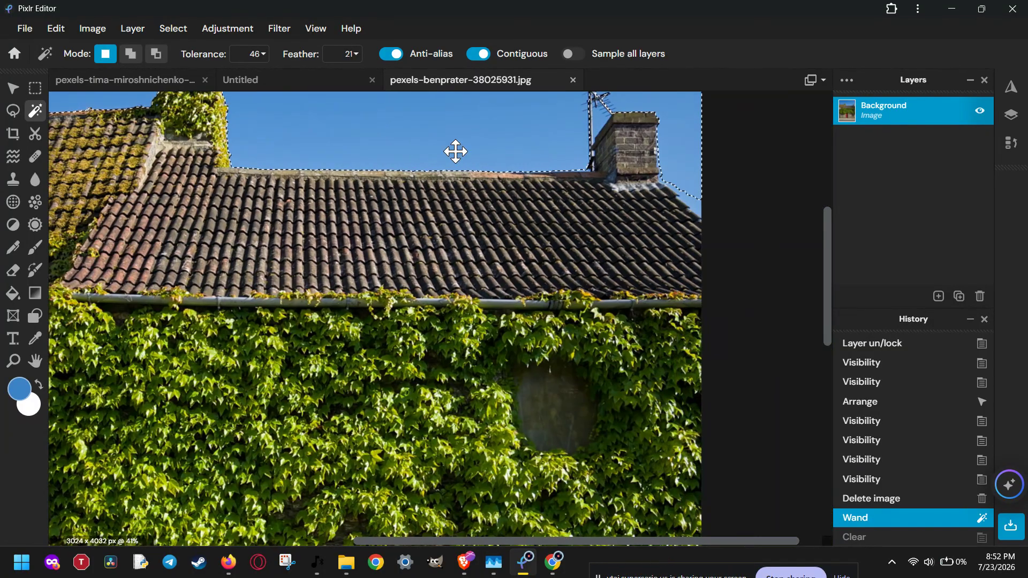
click(173, 29)
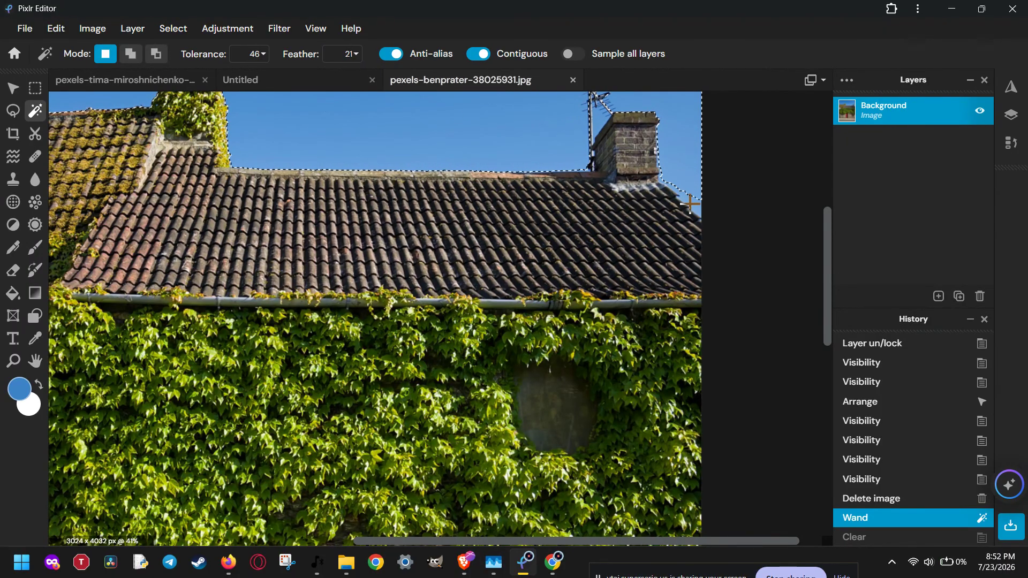
key(shift)
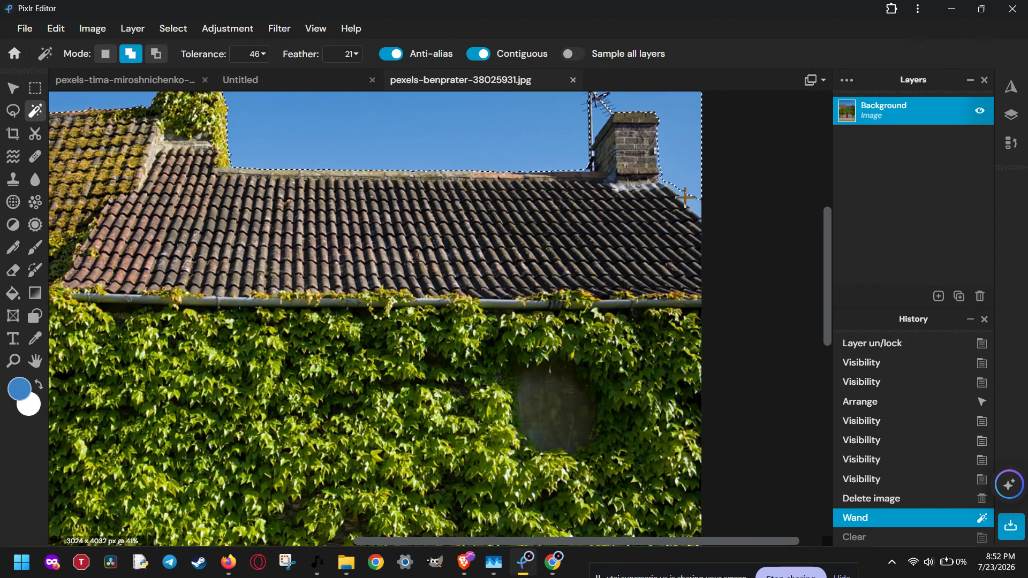
shift+click(660, 174)
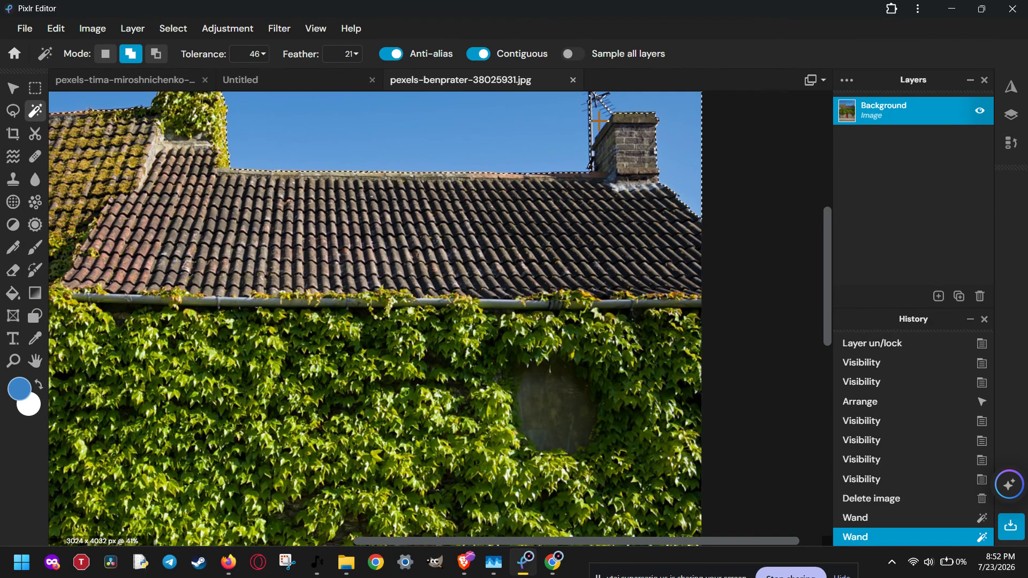
shift+click(617, 194)
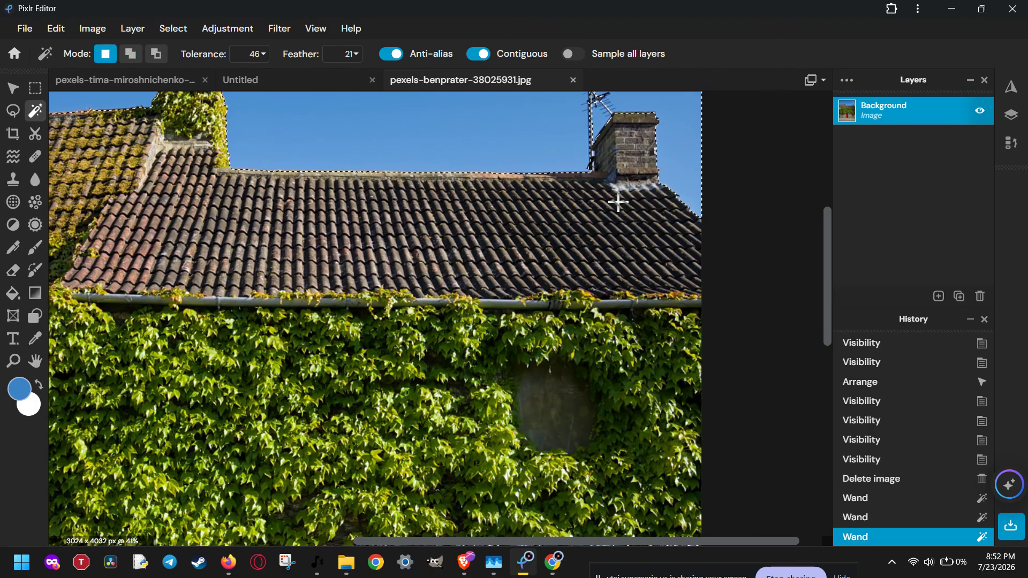
Step: Copy the selected sky and paste it as a new image layer with the selection cleared
alt+scroll(618, 202, down, 5)
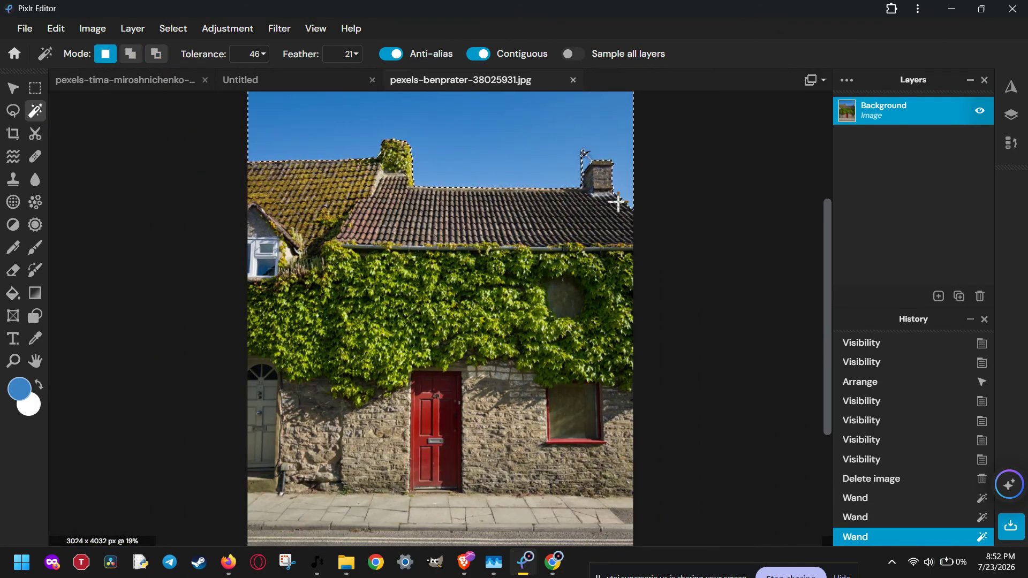
scroll(618, 202, down, 1)
scroll(619, 202, down, 1)
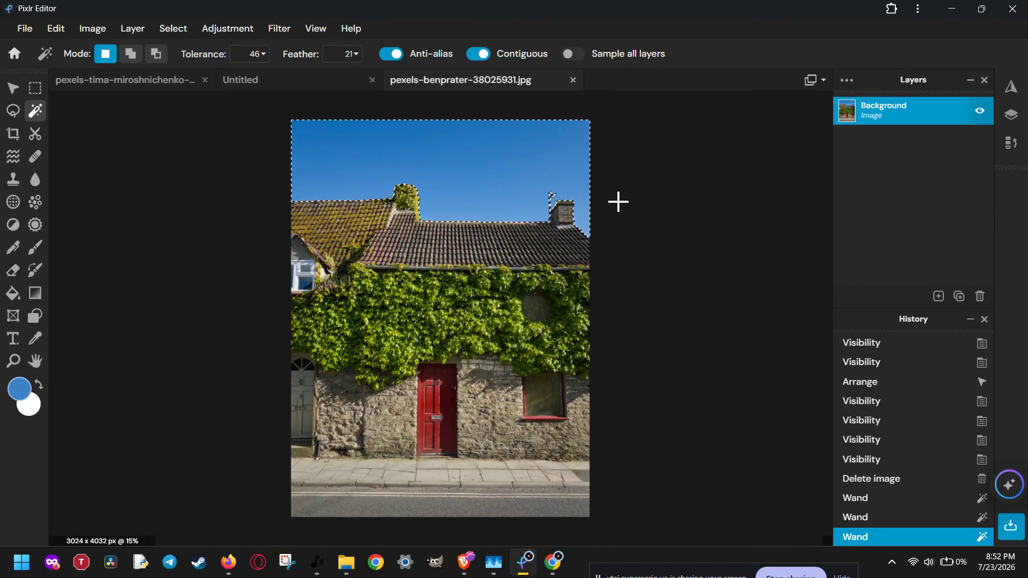
key(alt)
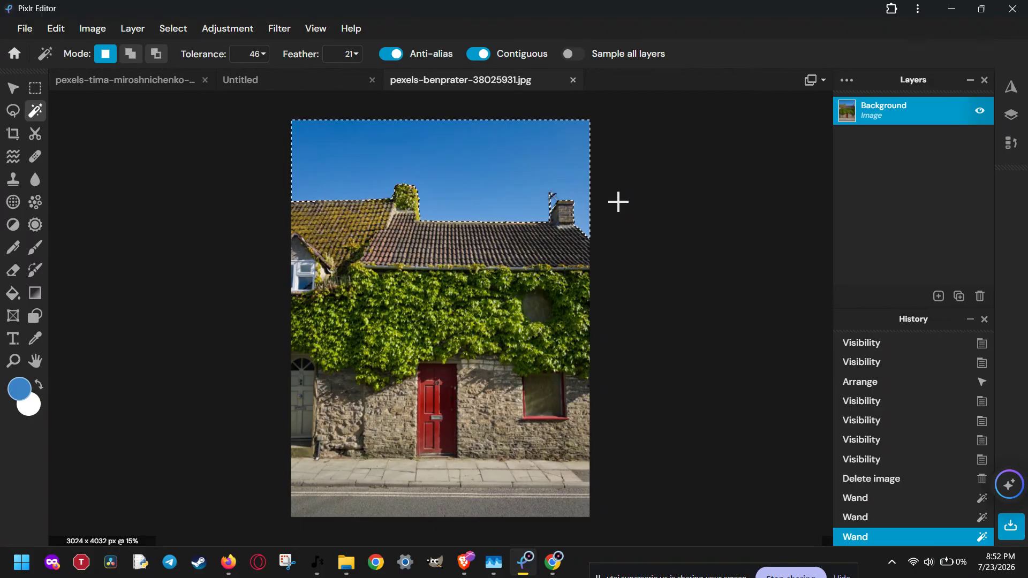
key(alt)
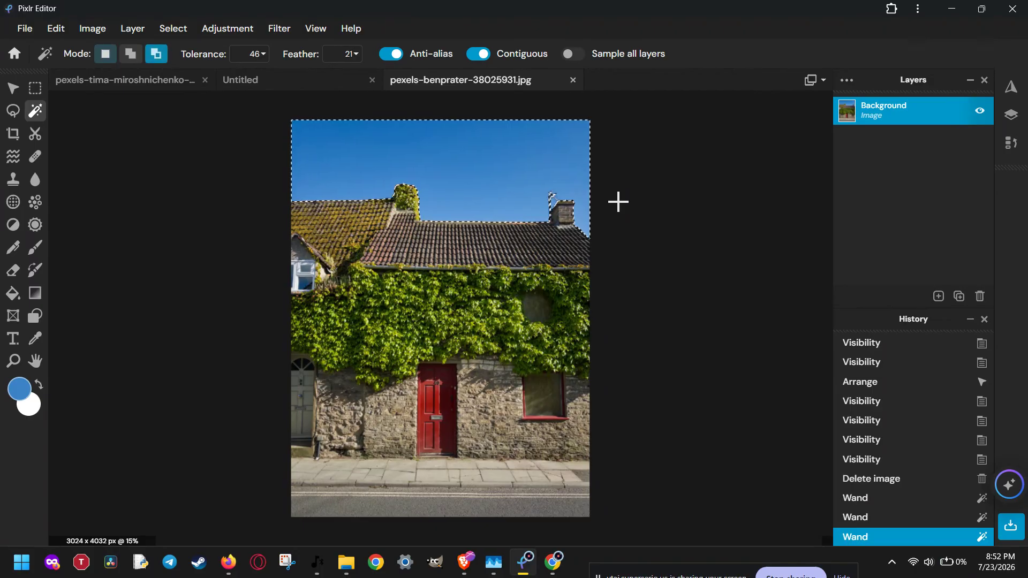
key(ctrl+d)
key(ctrl+v)
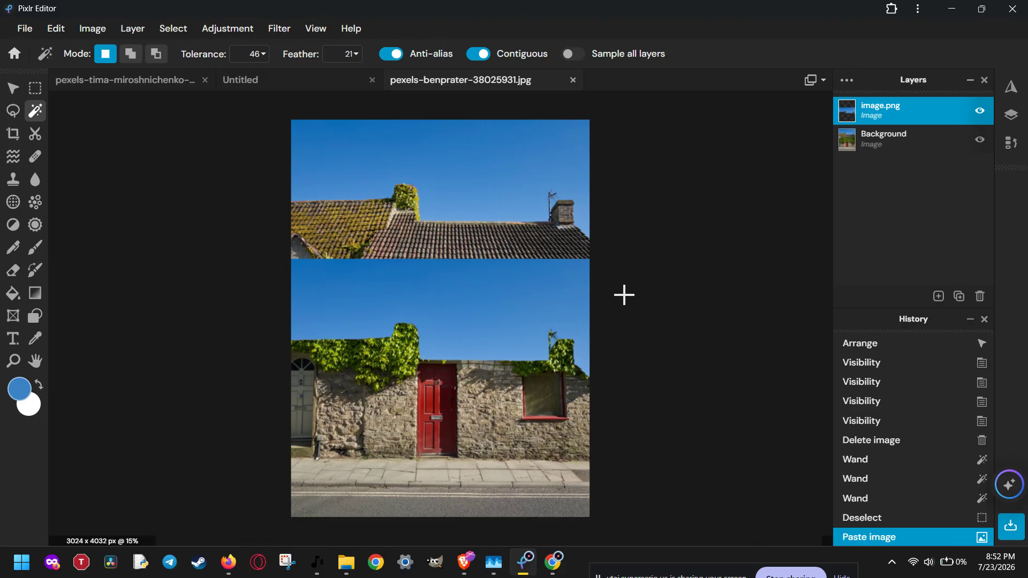
Step: Move the pasted sky layer up to X 0, Y 0 so it aligns with the original sky
click(13, 87)
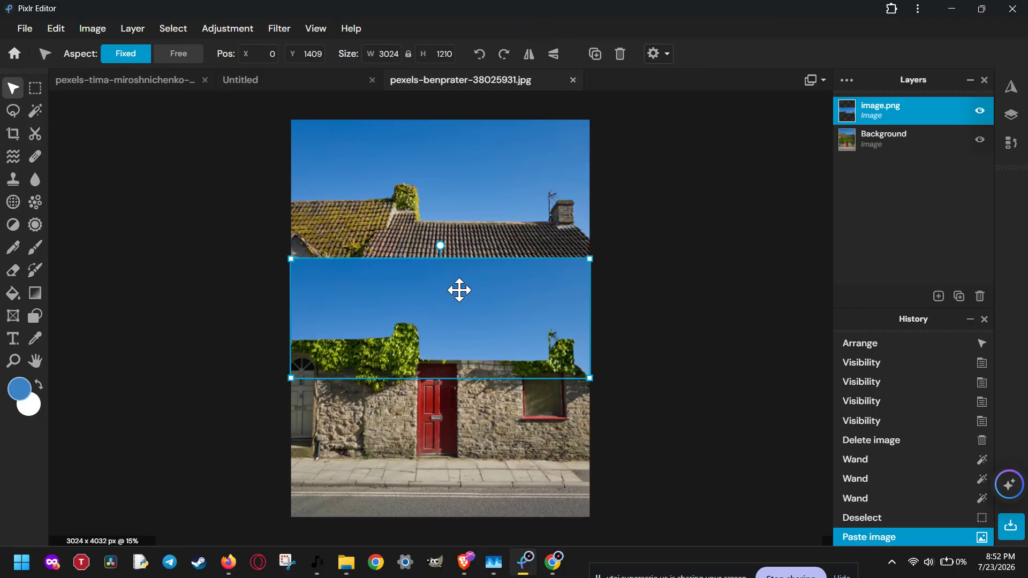
drag(460, 289, 457, 147)
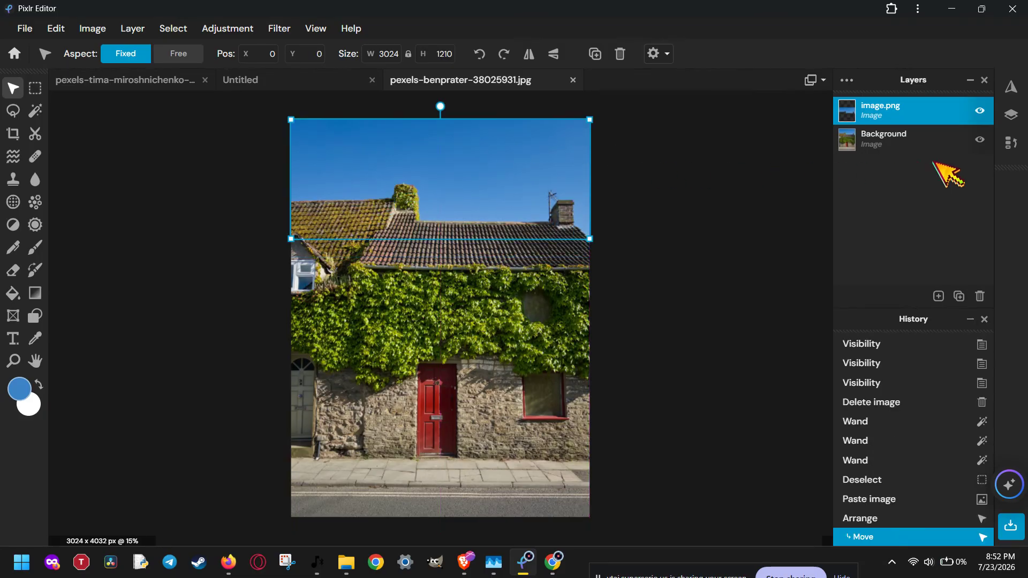
Step: Toggle the Background layer's visibility to check the sky cutout, leaving the Background layer hidden
click(980, 139)
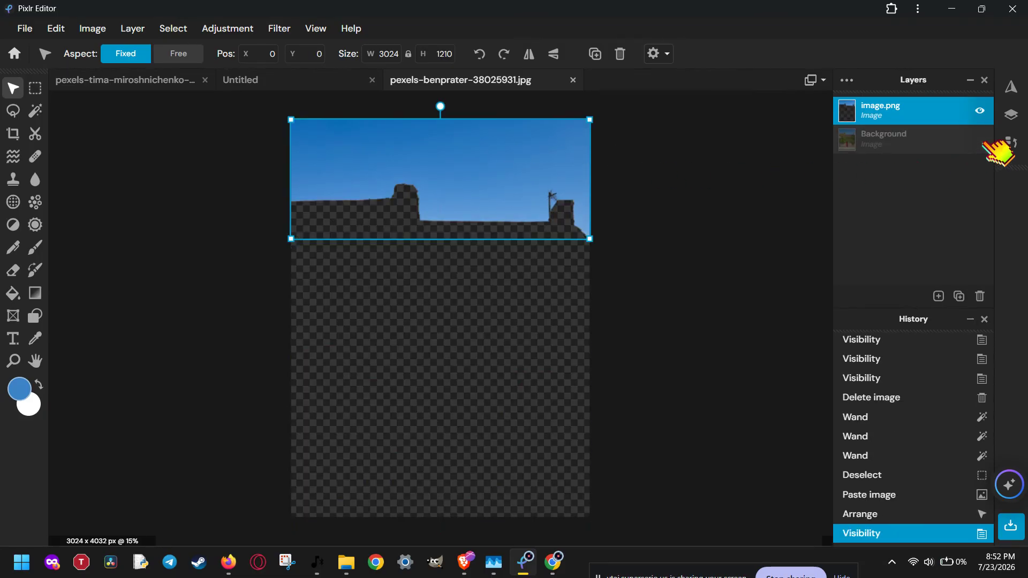
click(689, 296)
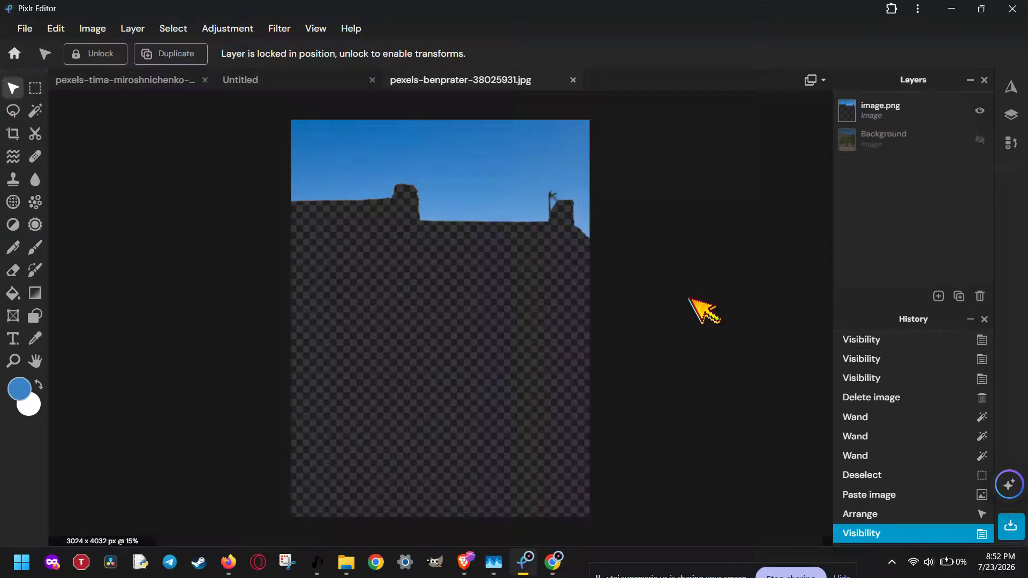
click(979, 139)
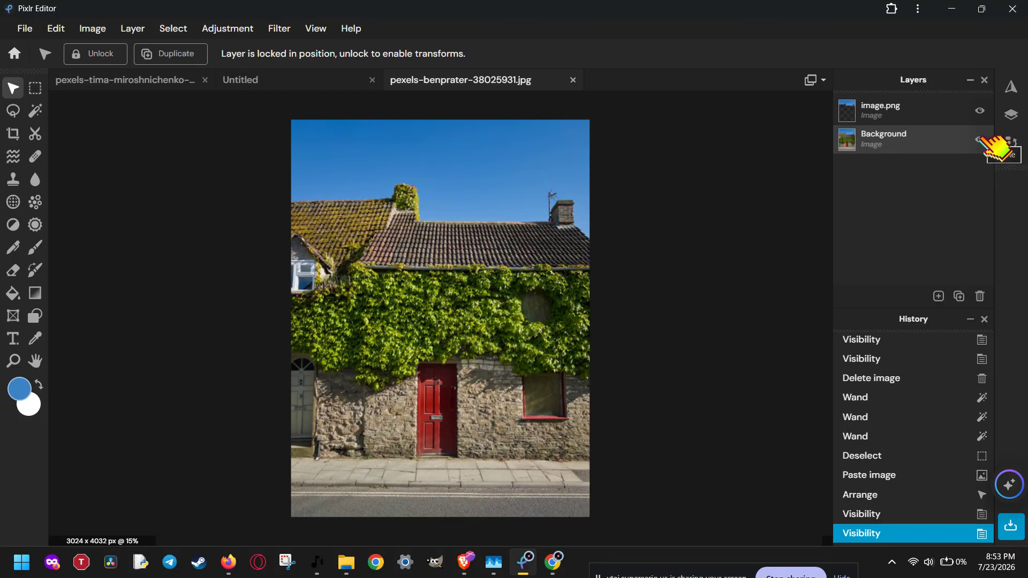
click(980, 140)
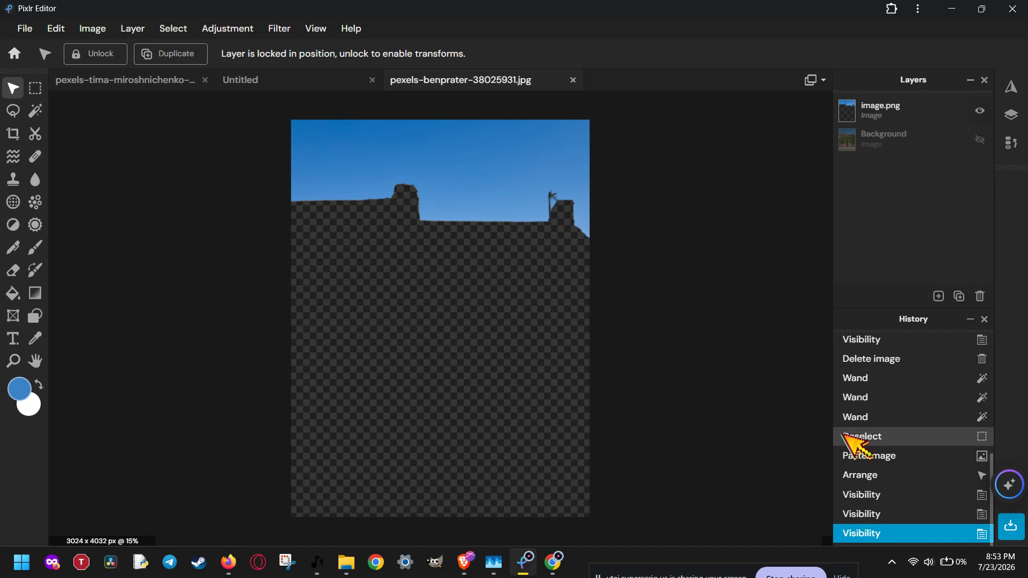
Step: Switch to the Brave browser
click(464, 562)
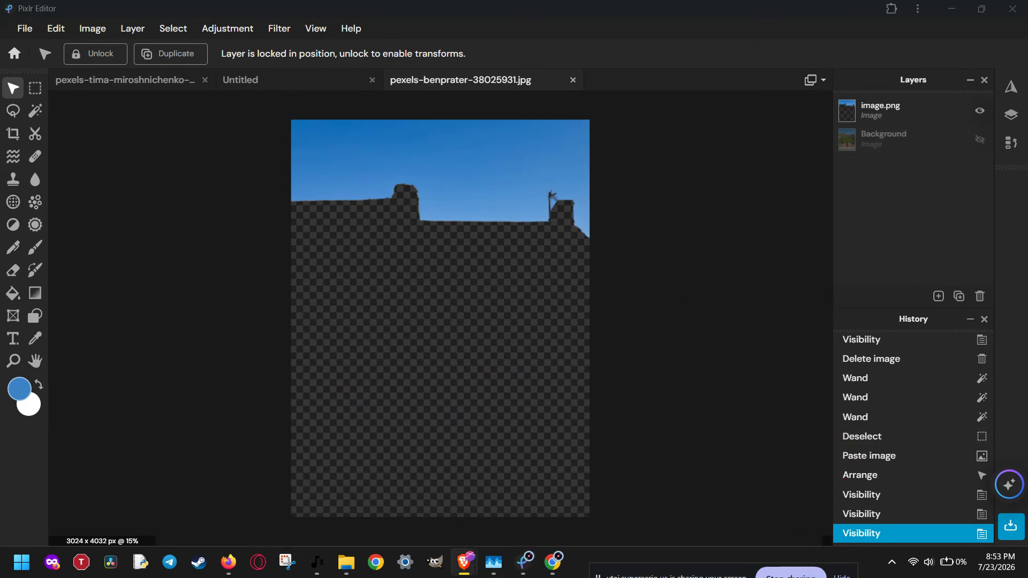